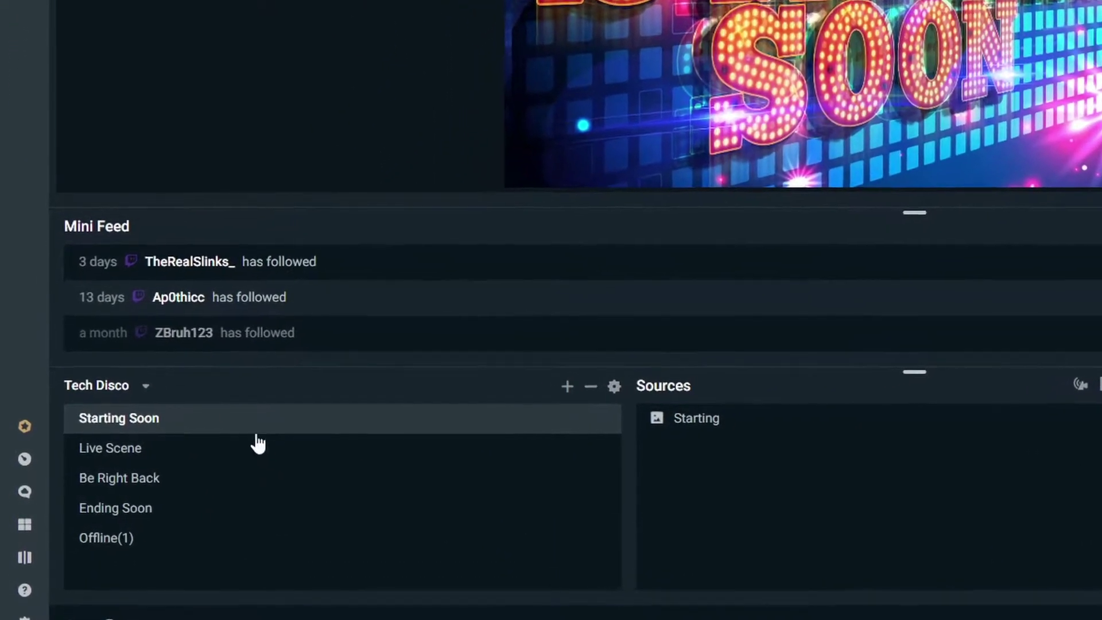
- Open Manage All from the scene collection dropdown to list every saved collection
{"action": "left_click", "coordinate": [153, 381]}
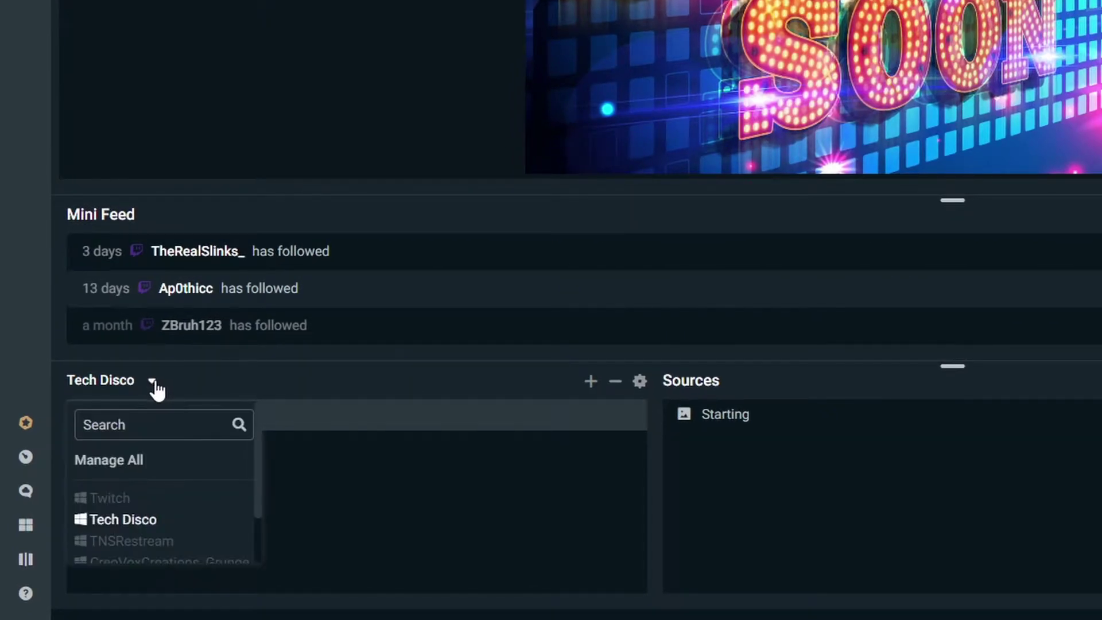
{"action": "left_click", "coordinate": [117, 467]}
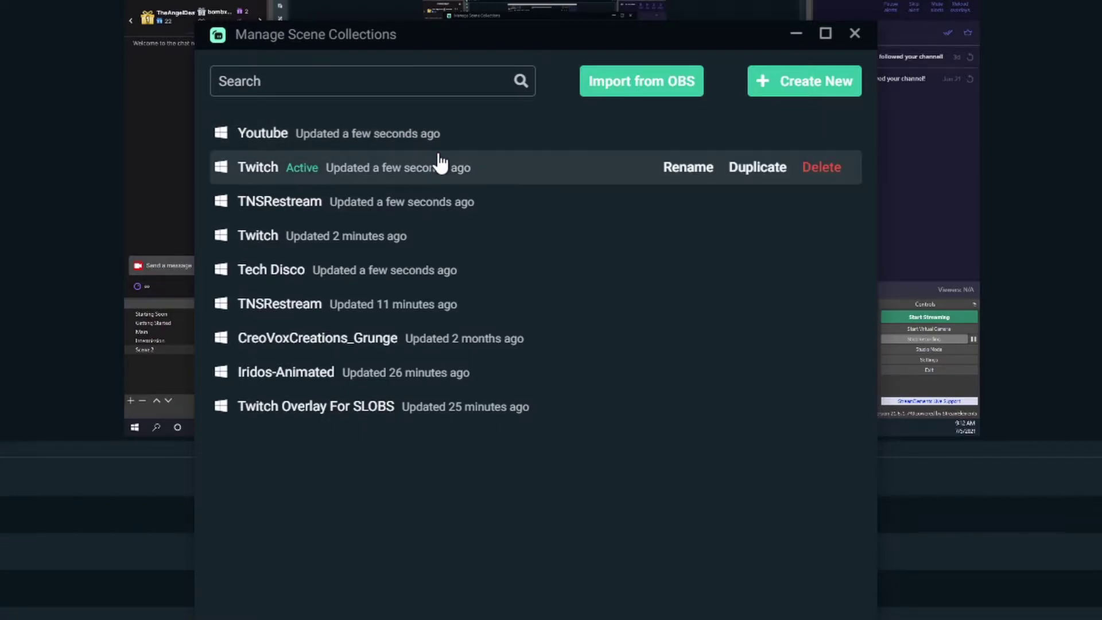
- Close the collection manager and scroll through the scene collection dropdown list
{"action": "left_click", "coordinate": [854, 35]}
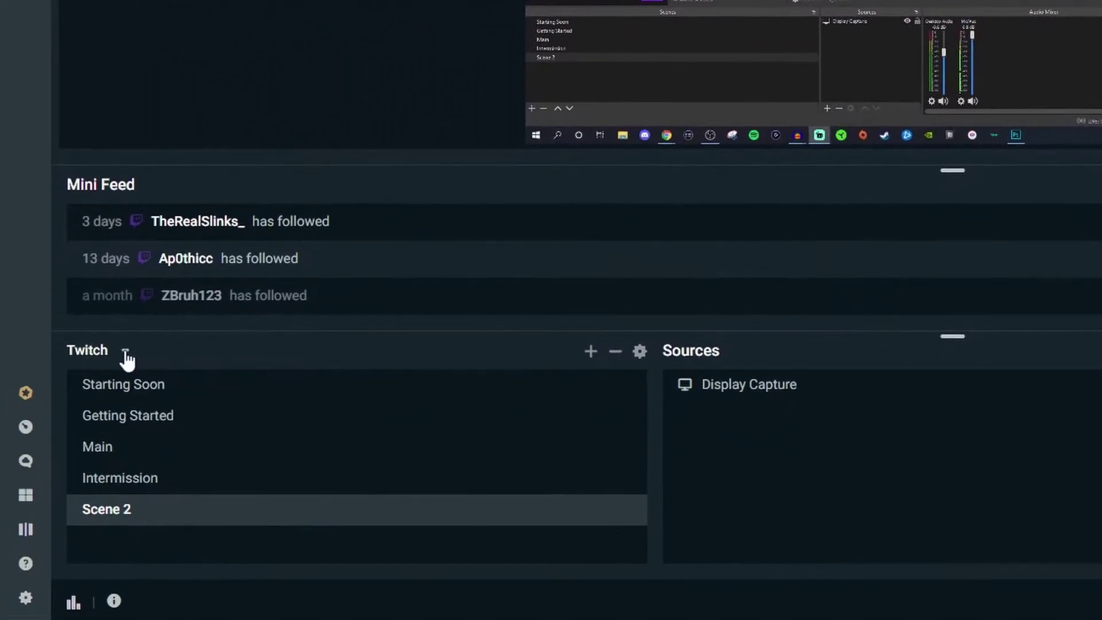
{"action": "left_click", "coordinate": [125, 352]}
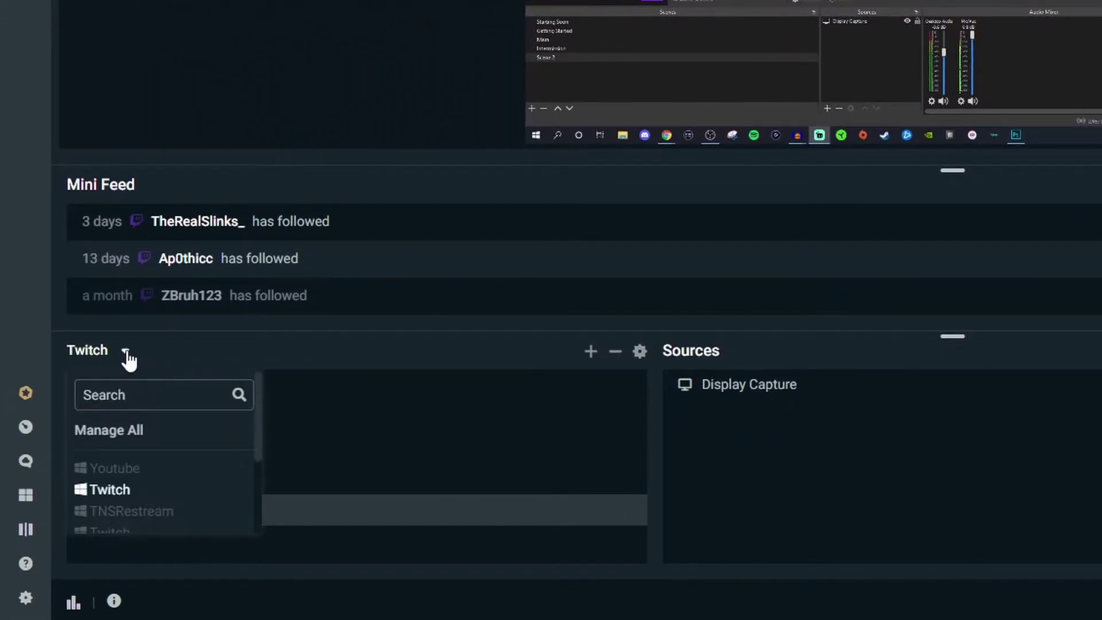
{"action": "scroll", "coordinate": [172, 476], "scroll_direction": "down", "scroll_amount": 3}
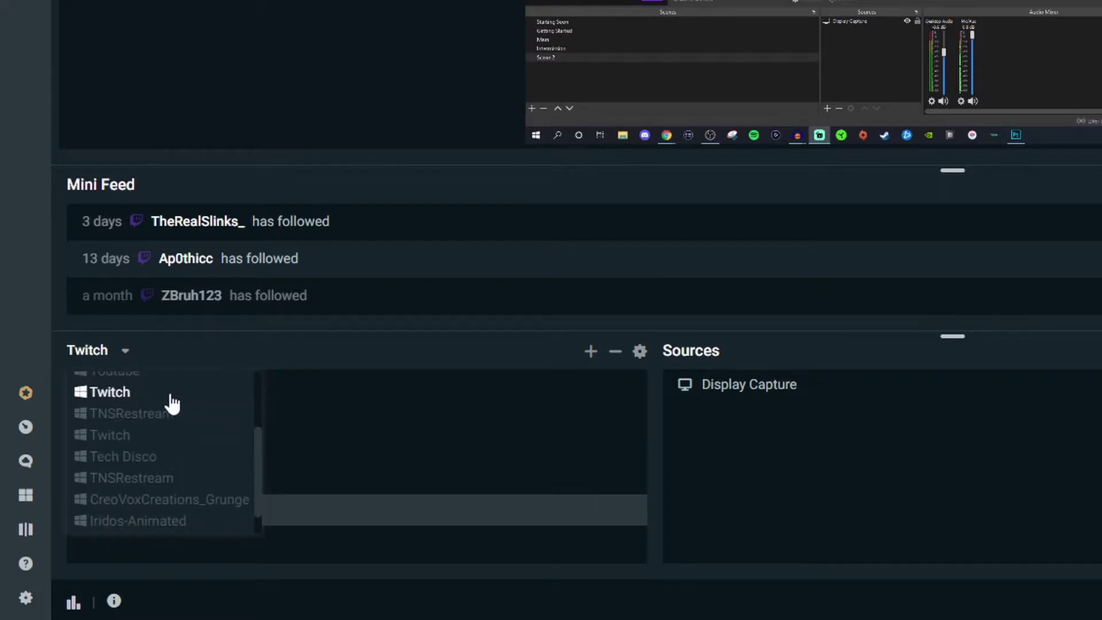
{"action": "scroll", "coordinate": [161, 488], "scroll_direction": "down", "scroll_amount": 1}
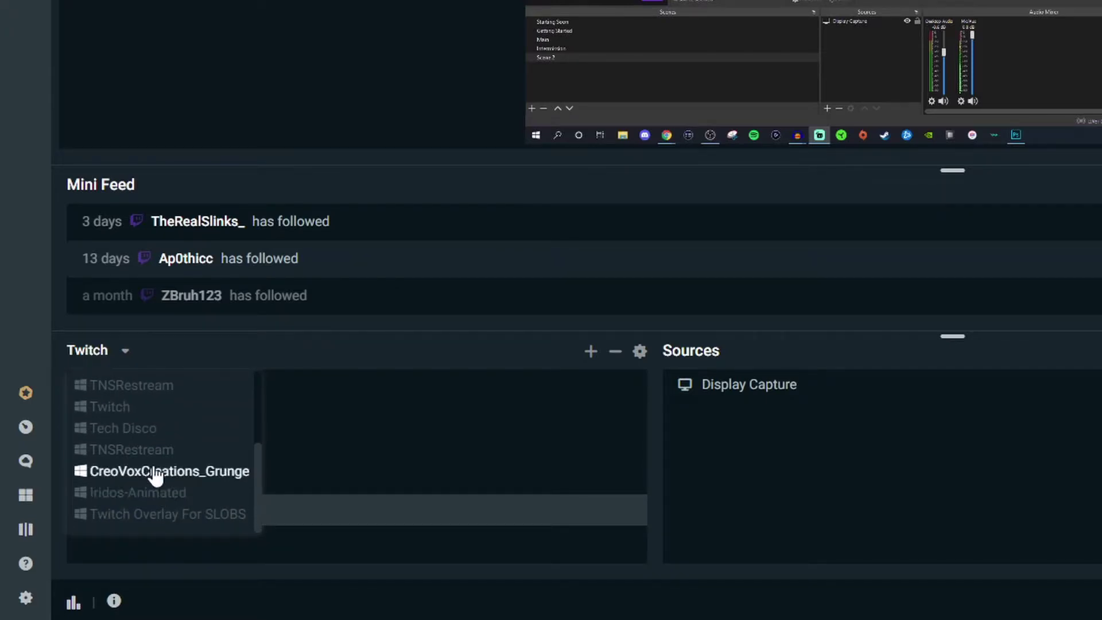
{"action": "scroll", "coordinate": [163, 459], "scroll_direction": "up", "scroll_amount": 4}
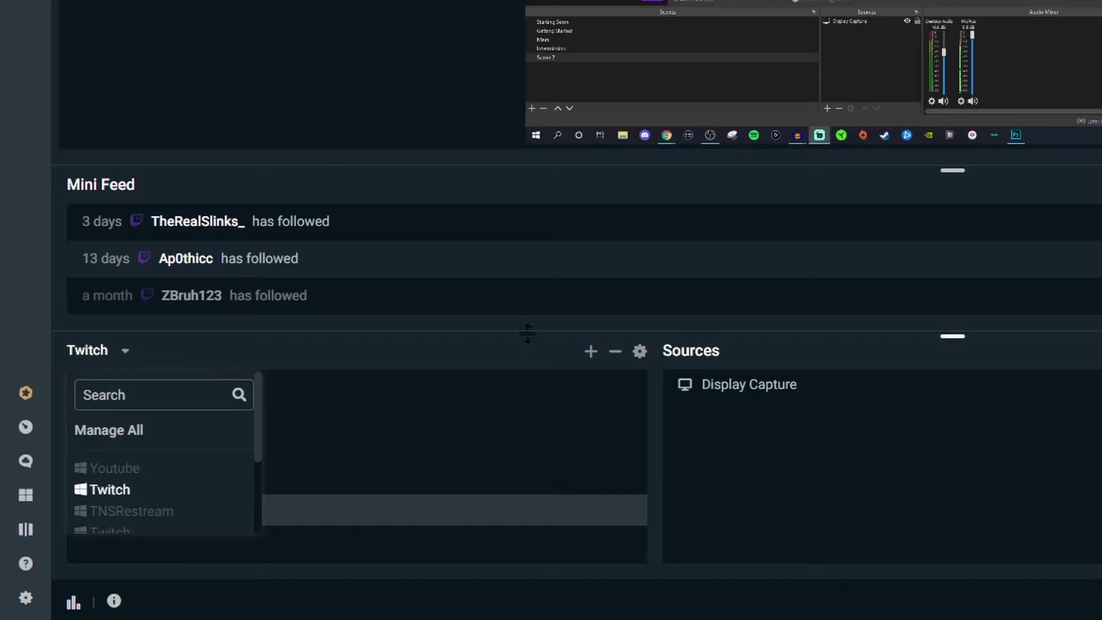
- Show the Scene Collections page of Streamlabs OBS Settings
{"action": "left_click", "coordinate": [487, 361]}
{"action": "left_click", "coordinate": [25, 598]}
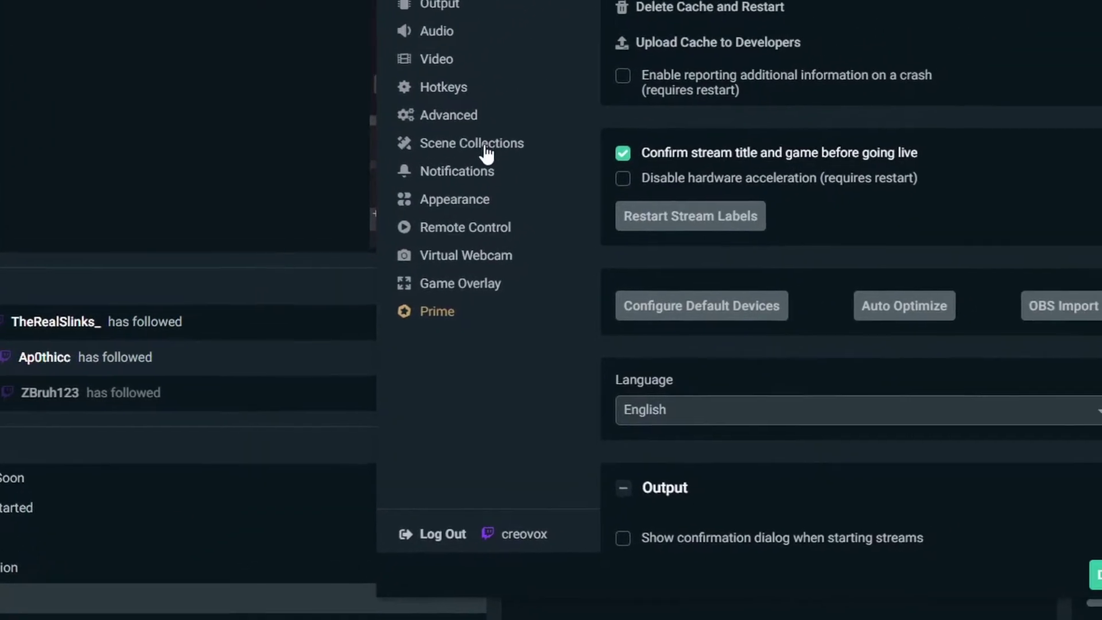
{"action": "left_click", "coordinate": [579, 68]}
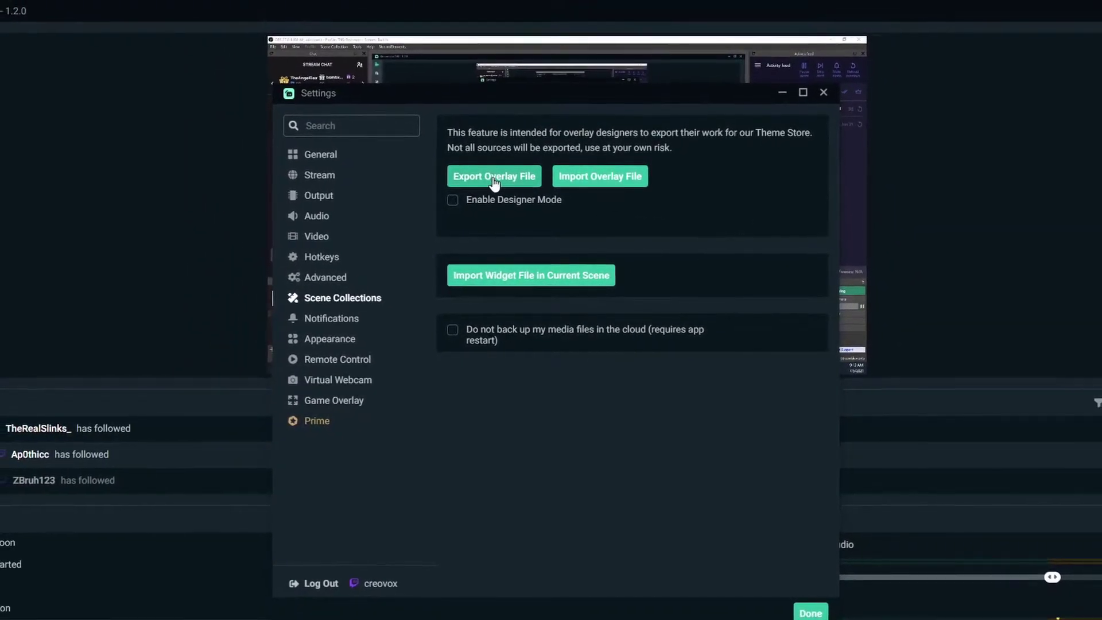
- Export the current collection to the Desktop as twitchoverlay.overlay
{"action": "left_click", "coordinate": [488, 175]}
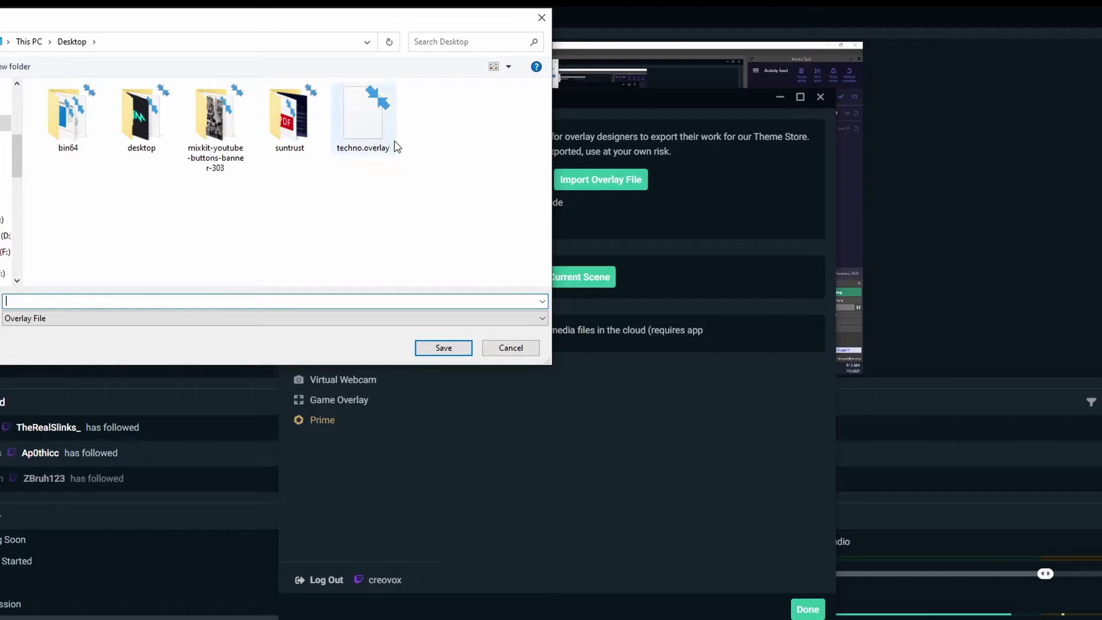
{"action": "type", "text": "t"}
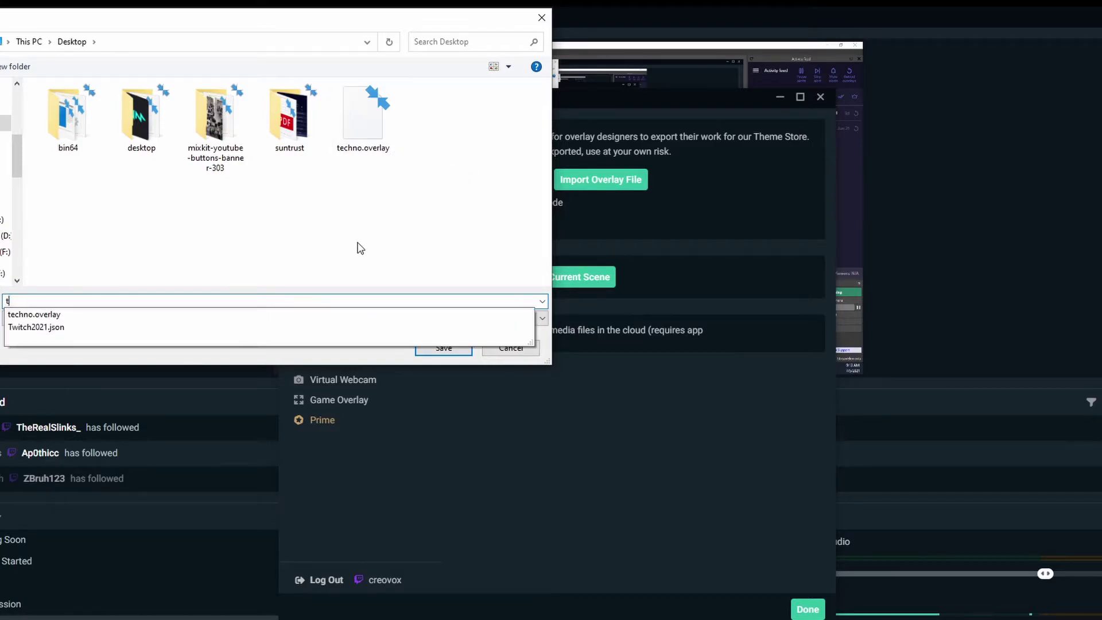
{"action": "type", "text": "witchoverla"}
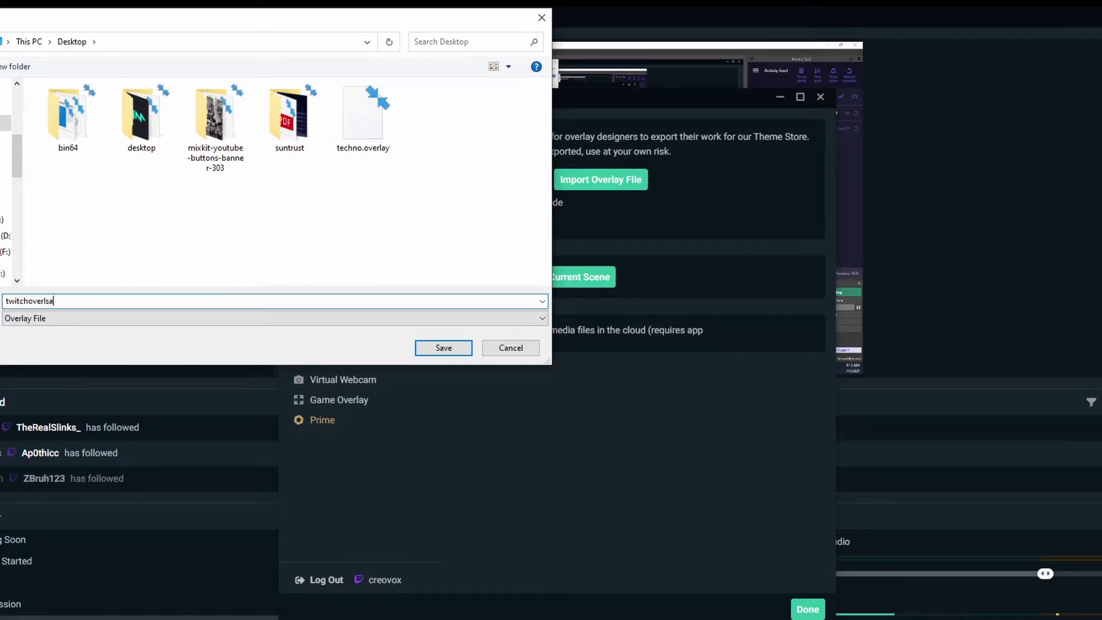
{"action": "type", "text": "y"}
{"action": "left_click", "coordinate": [444, 347]}
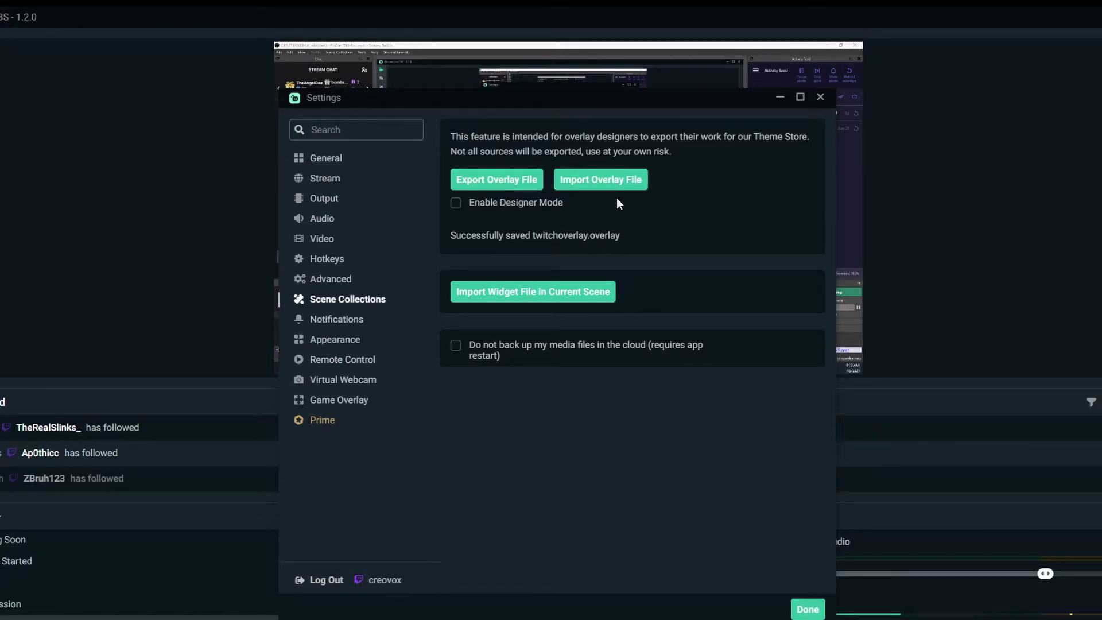
- Import techno.overlay from the Desktop as an overlay file
{"action": "left_click", "coordinate": [595, 180]}
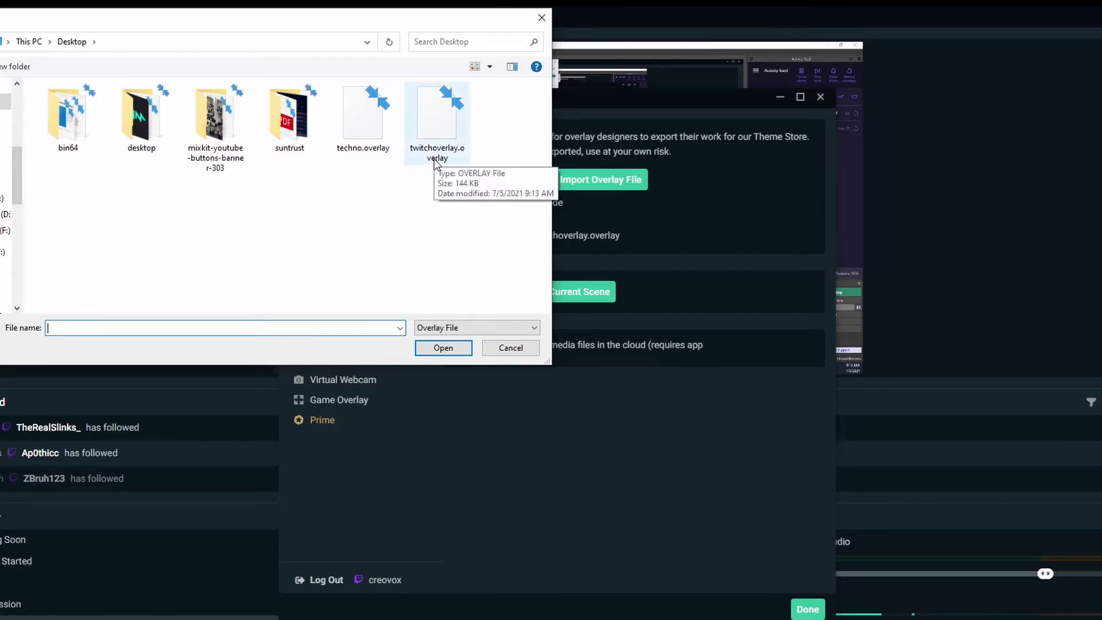
{"action": "left_click", "coordinate": [368, 129]}
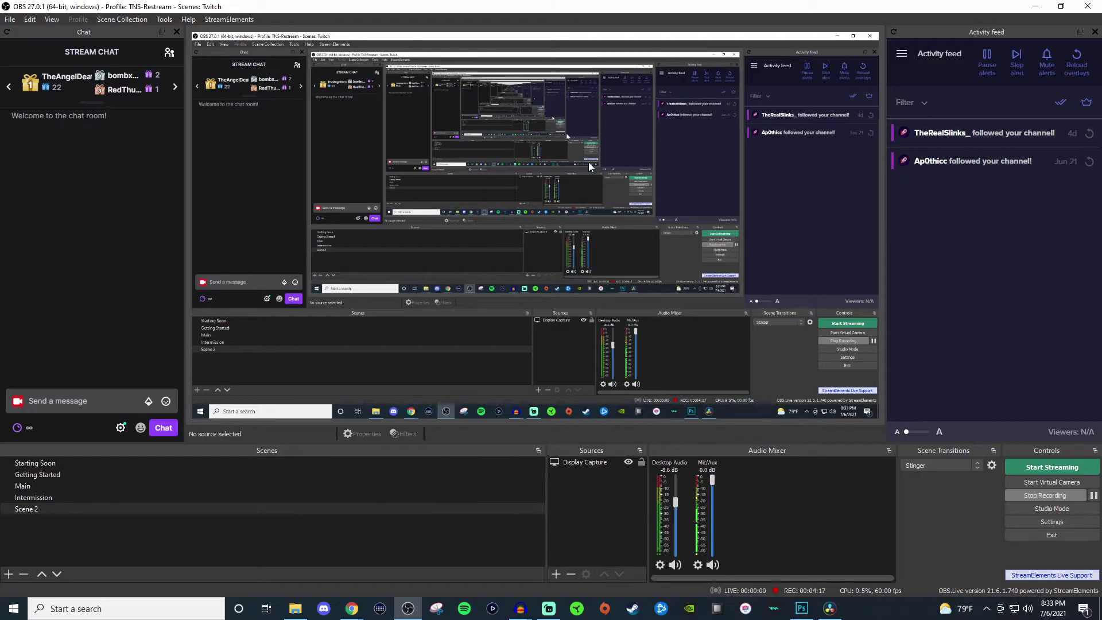
{"action": "right_click", "coordinate": [550, 164]}
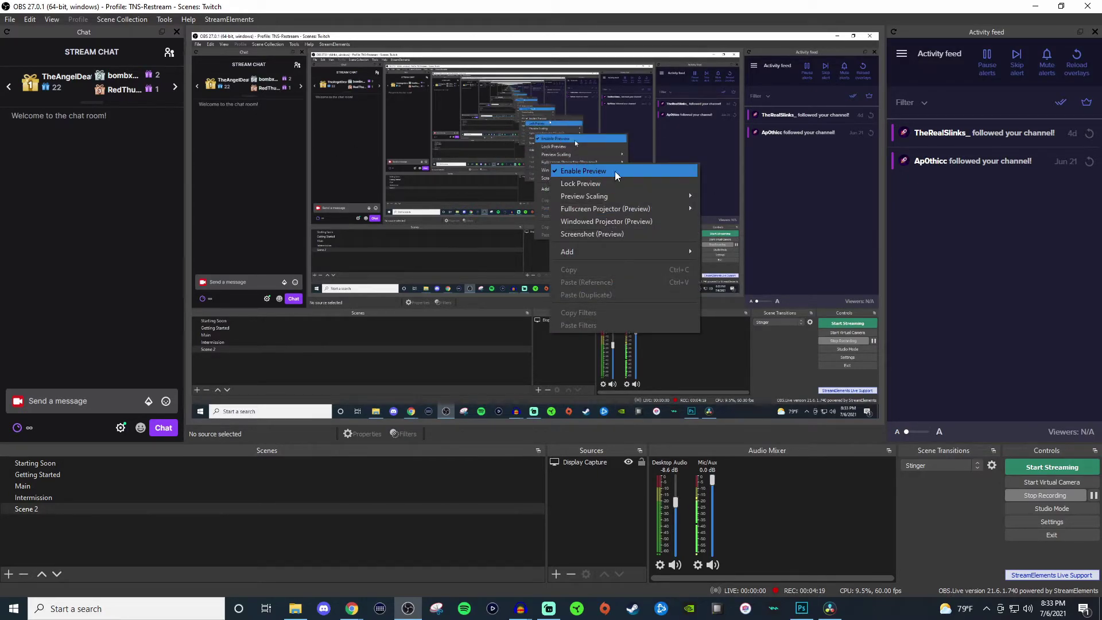
{"action": "left_click", "coordinate": [616, 172]}
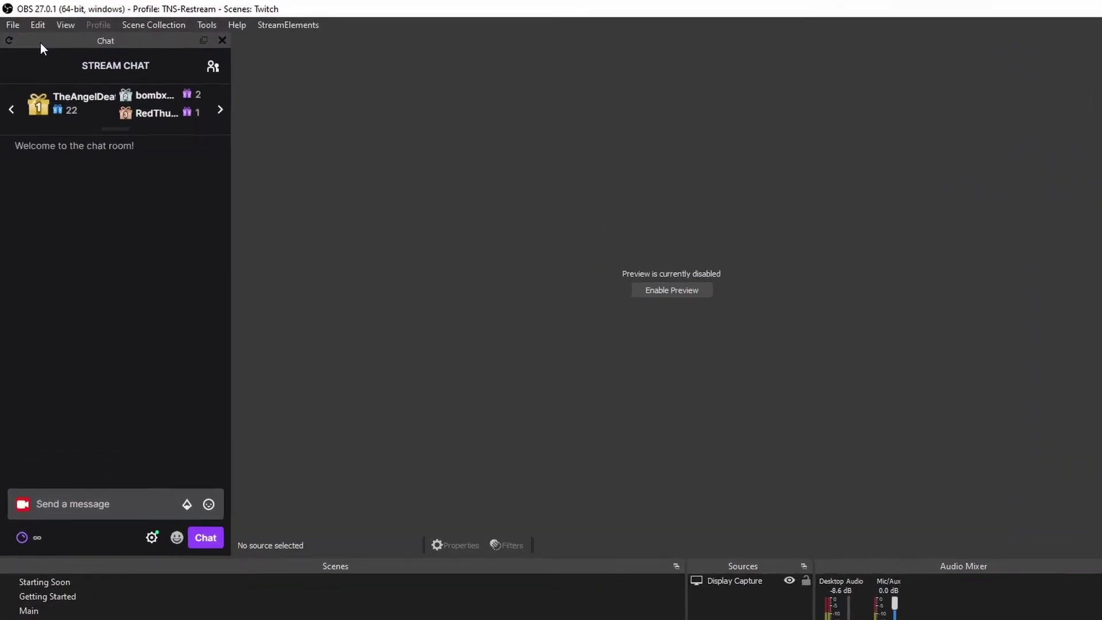
{"action": "left_click", "coordinate": [10, 19]}
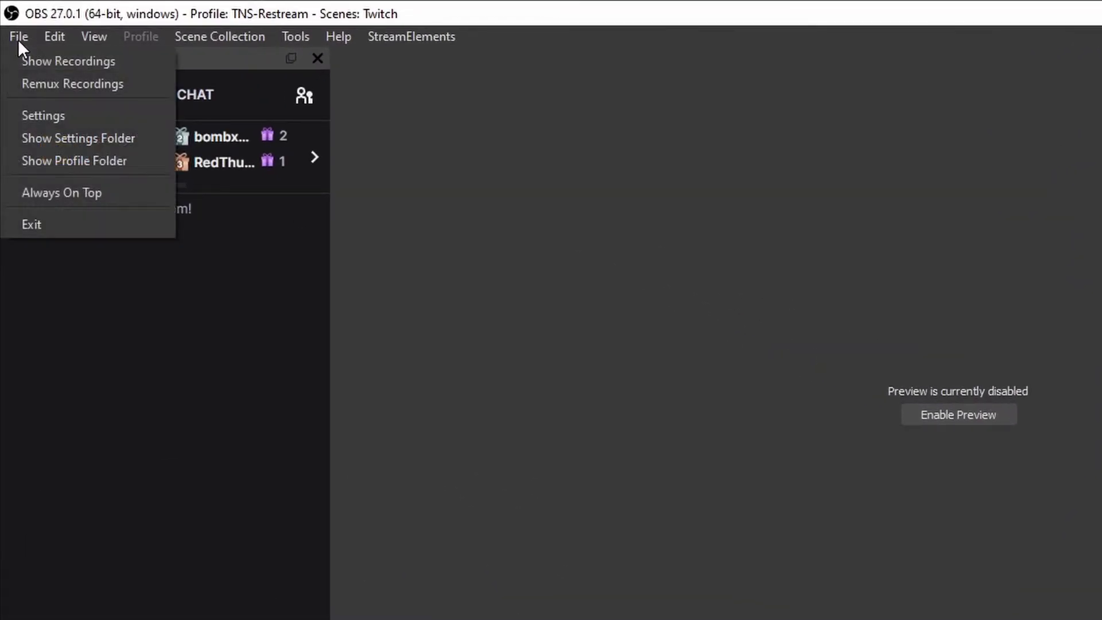
{"action": "left_click", "coordinate": [35, 118]}
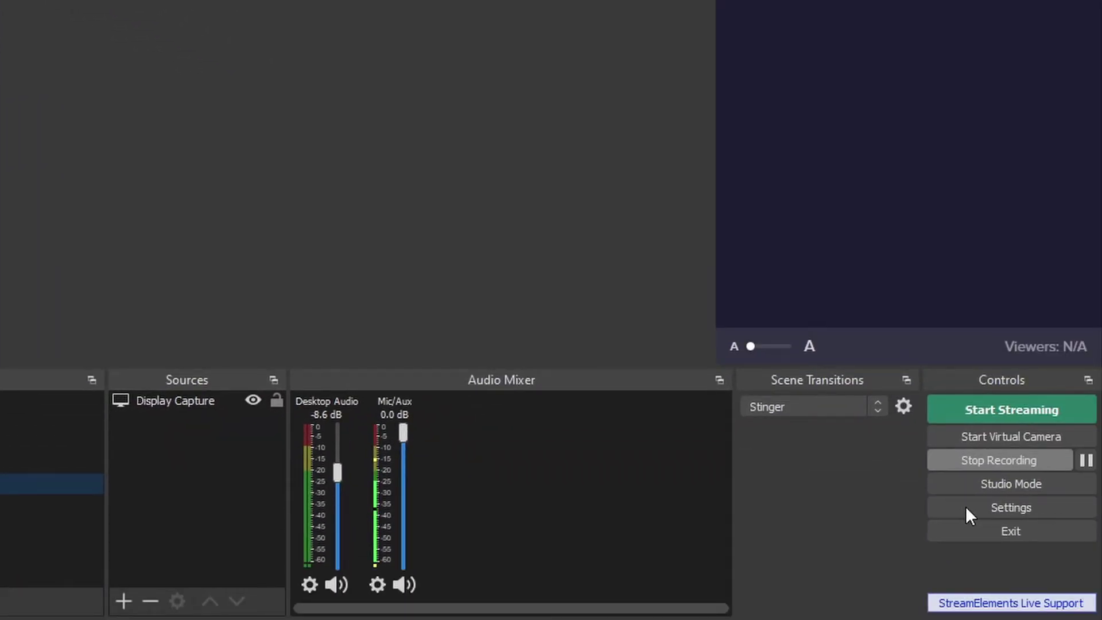
{"action": "left_click", "coordinate": [965, 507]}
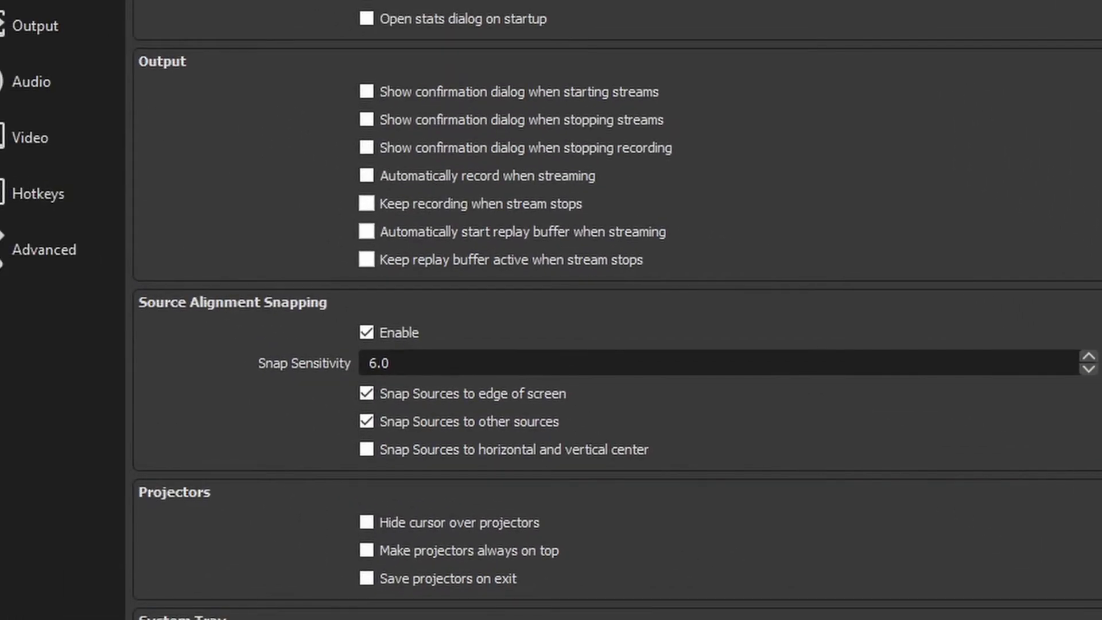
{"action": "scroll", "coordinate": [290, 288], "scroll_direction": "down", "scroll_amount": 10}
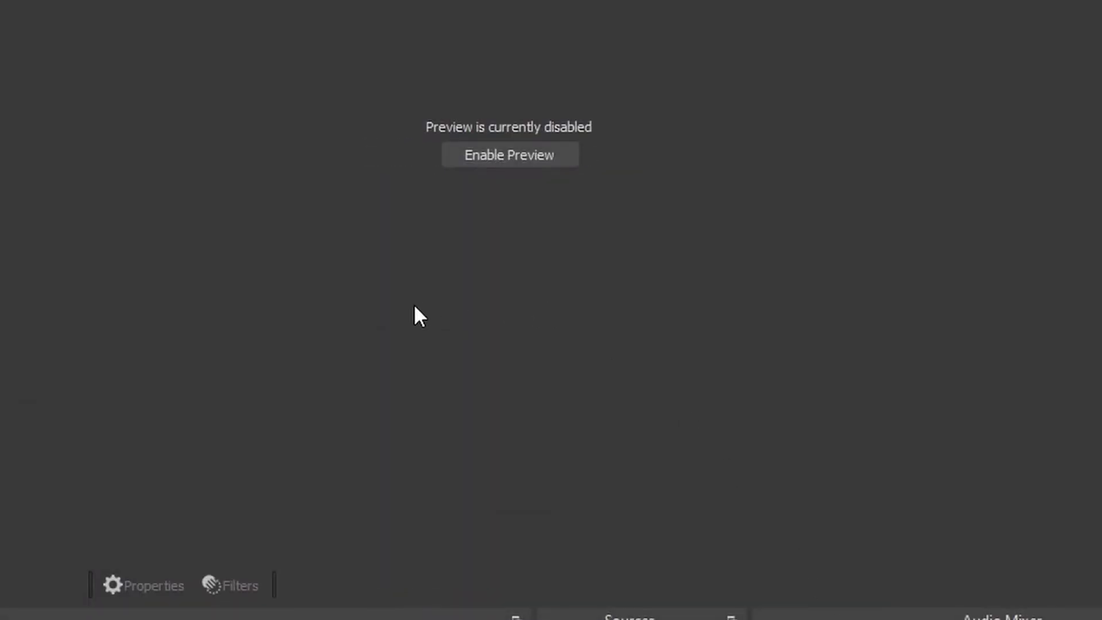
- Import the techno collection via OBS Studio's Scene Collection Importer and confirm it is listed
{"action": "left_click", "coordinate": [222, 34]}
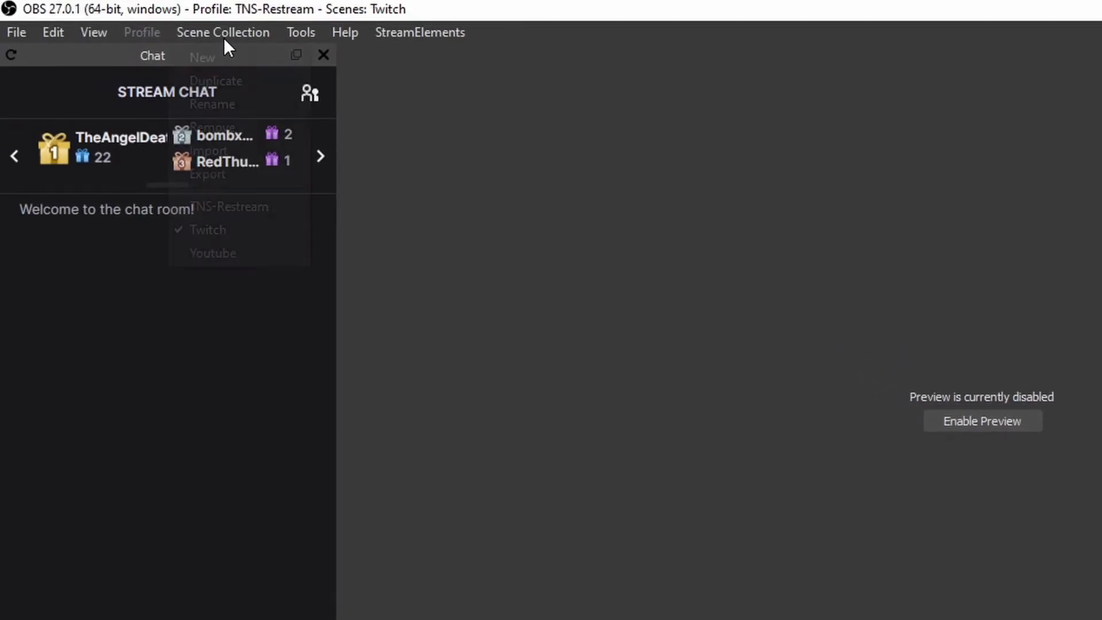
{"action": "left_click", "coordinate": [237, 156]}
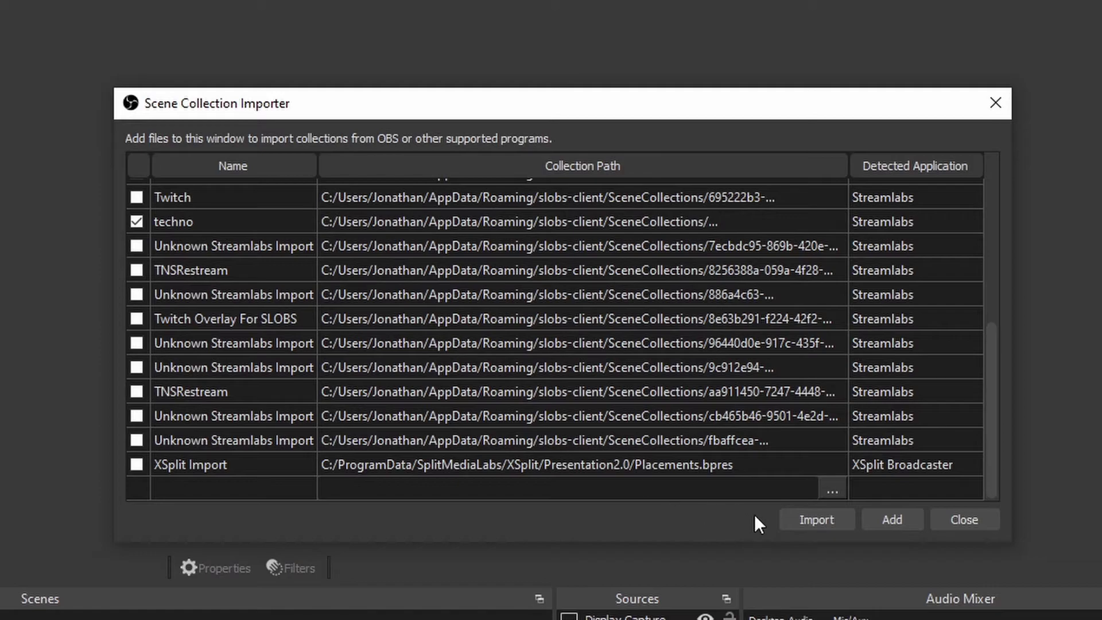
{"action": "left_click", "coordinate": [805, 521]}
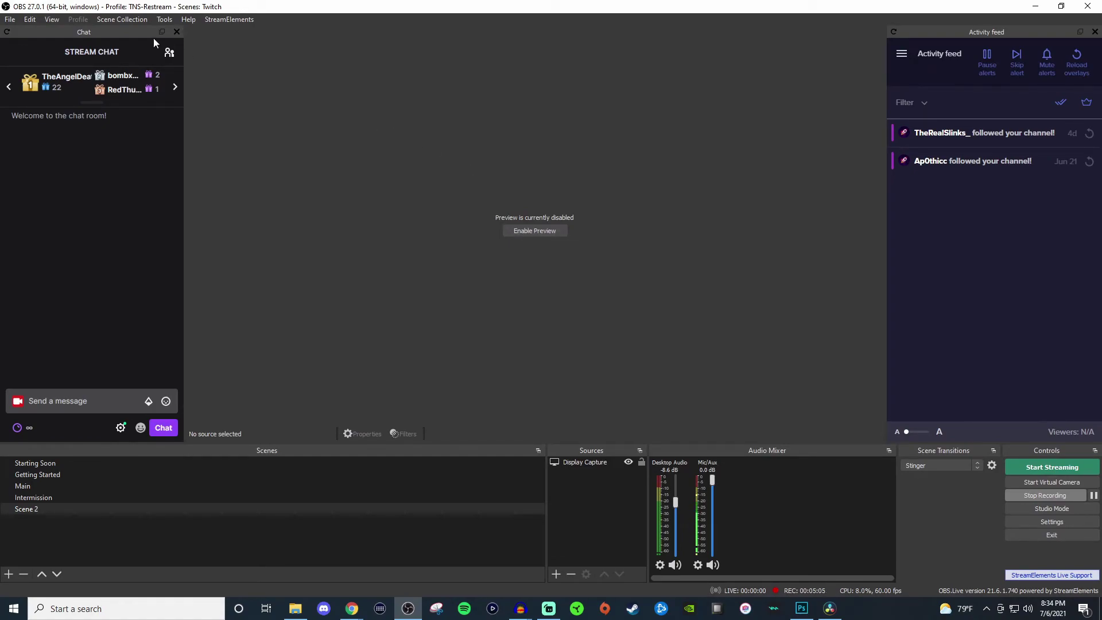
{"action": "left_click", "coordinate": [123, 19]}
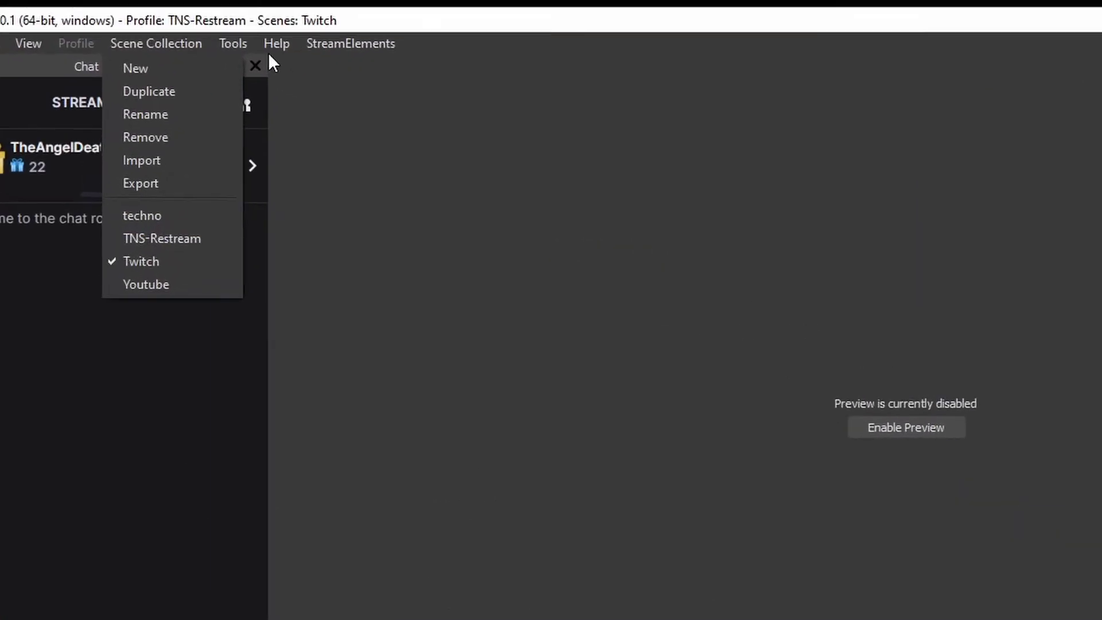
{"action": "mouse_move", "coordinate": [164, 21]}
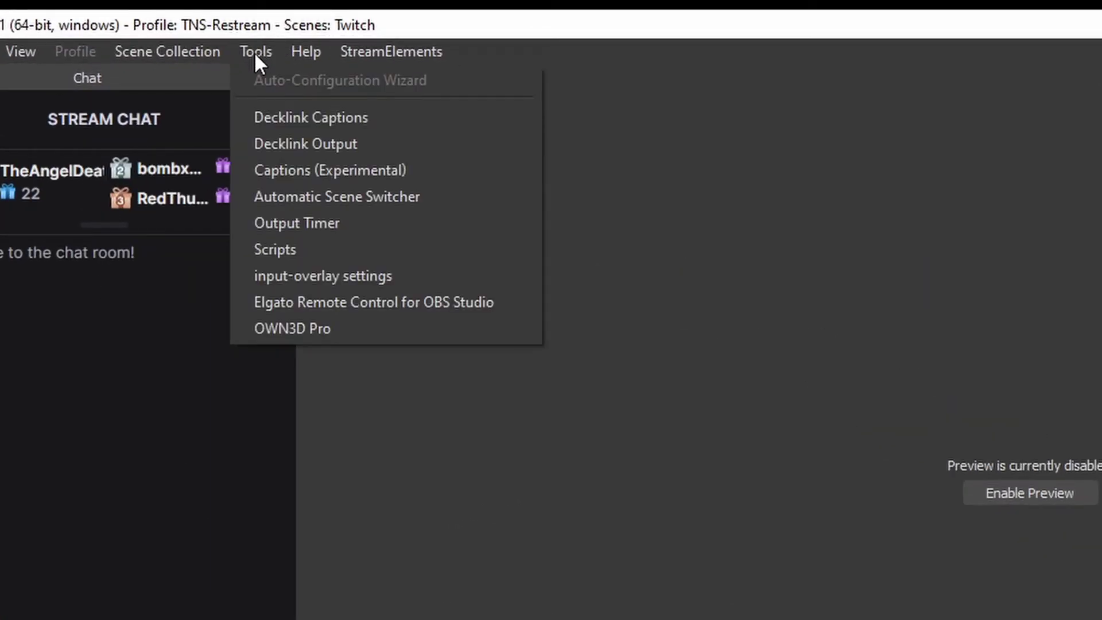
- Install the free Chroma design from OWN3D Pro and check Scene Collection for Chroma
{"action": "left_click", "coordinate": [367, 330]}
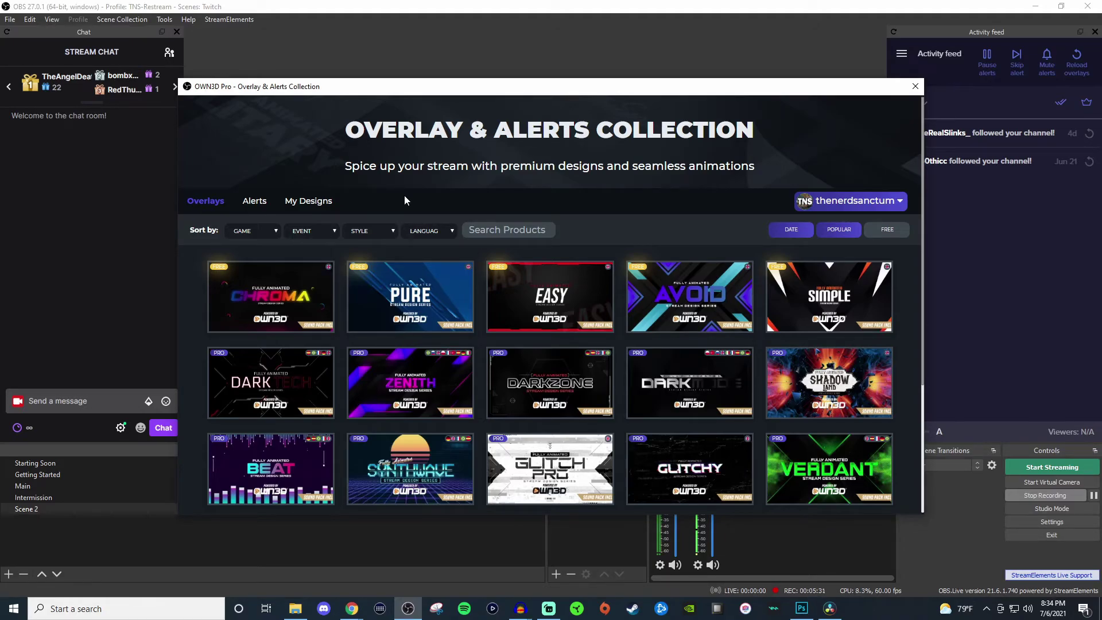
{"action": "left_click", "coordinate": [274, 298]}
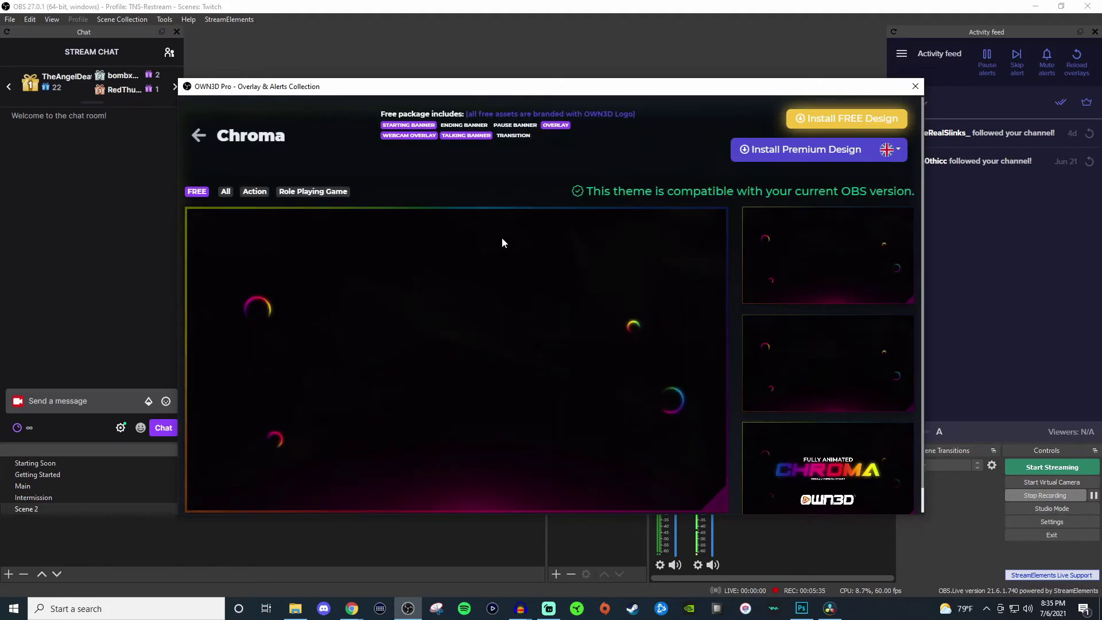
{"action": "left_click", "coordinate": [845, 119]}
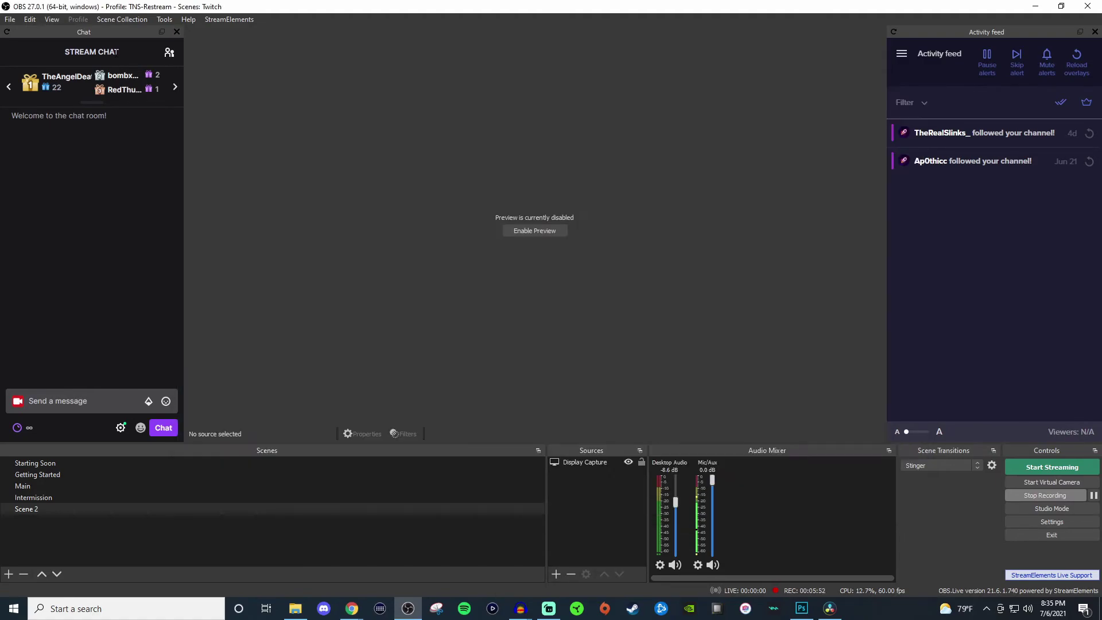
{"action": "left_click", "coordinate": [127, 21]}
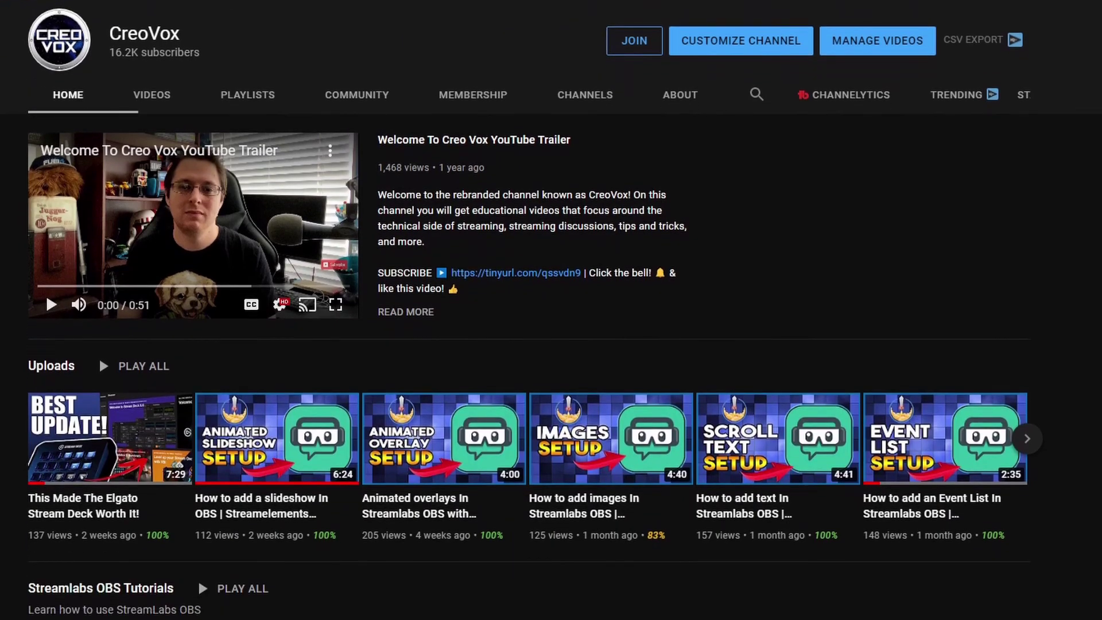
{"action": "scroll", "coordinate": [551, 310], "scroll_direction": "down", "scroll_amount": 7}
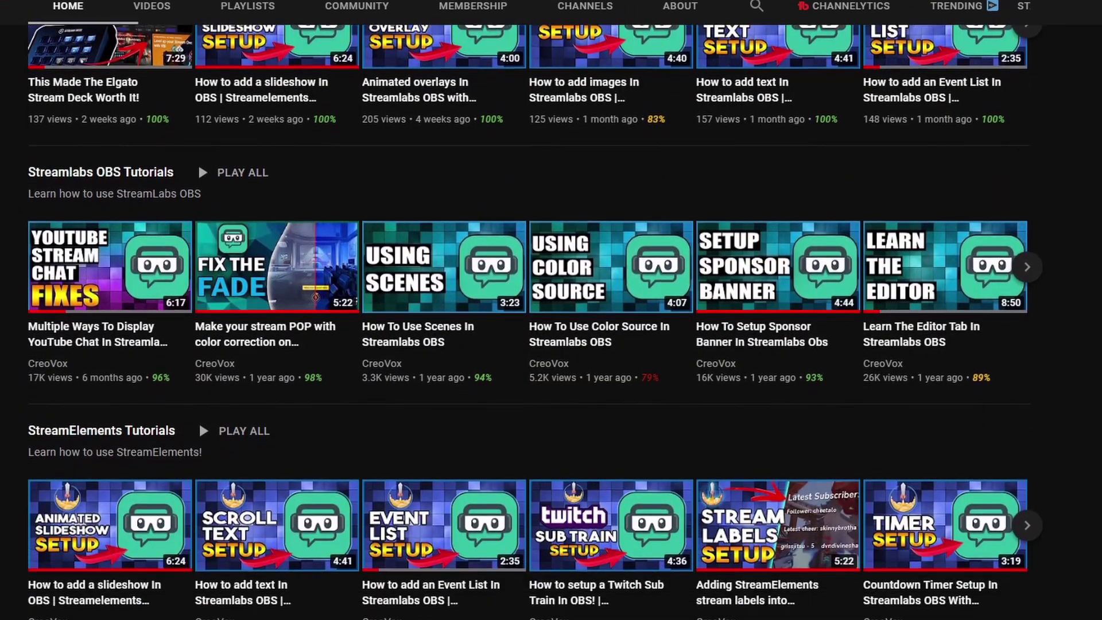
{"action": "scroll", "coordinate": [551, 310], "scroll_direction": "down", "scroll_amount": 5}
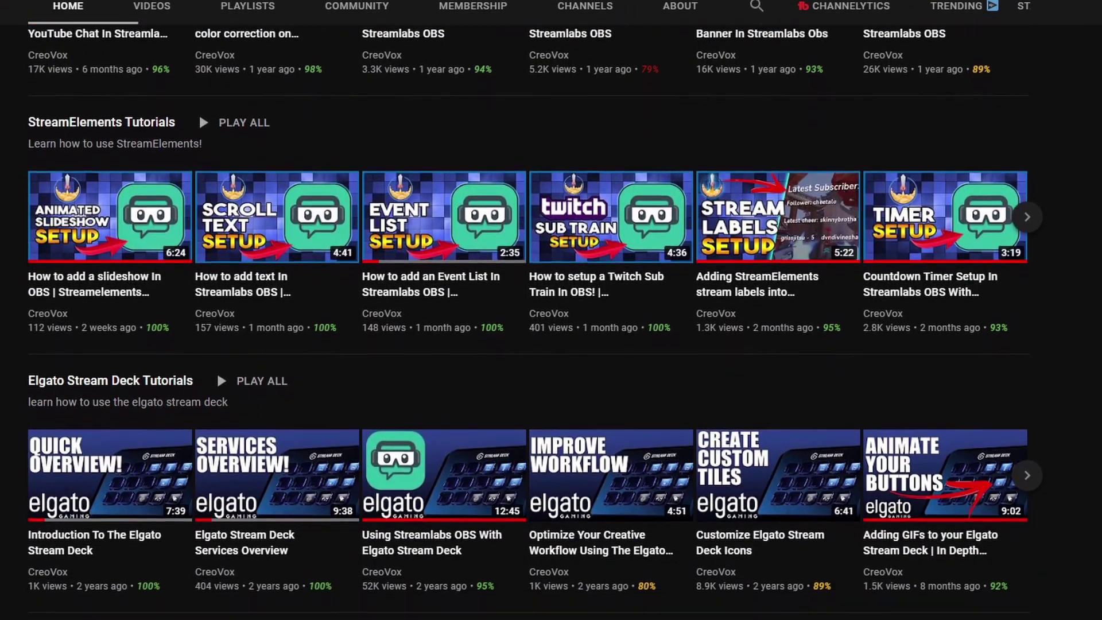
{"action": "scroll", "coordinate": [551, 309], "scroll_direction": "down", "scroll_amount": 6}
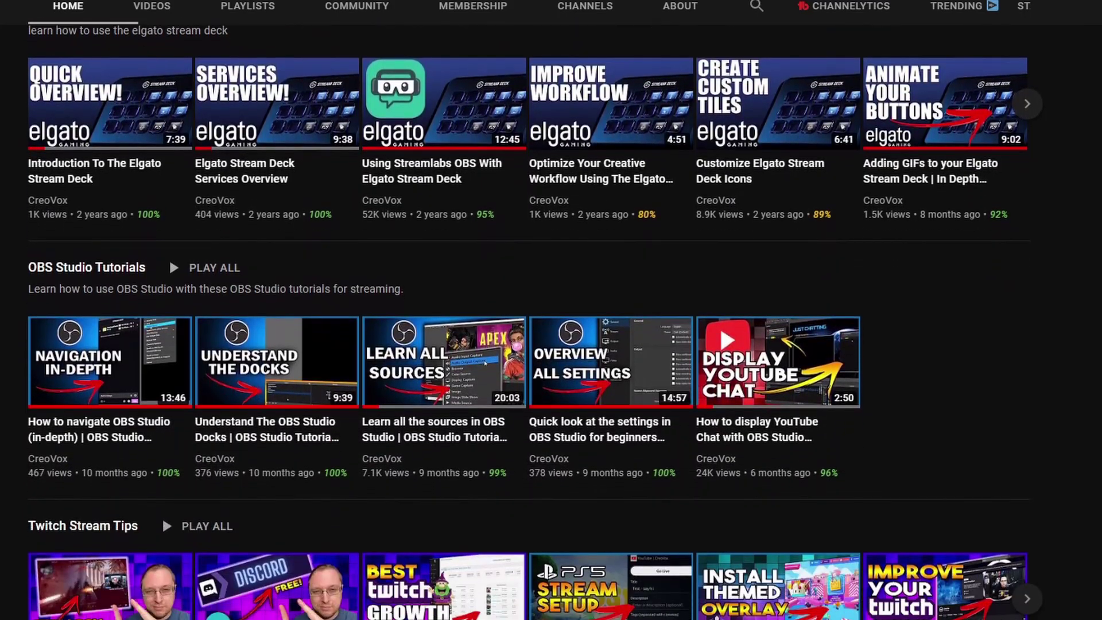